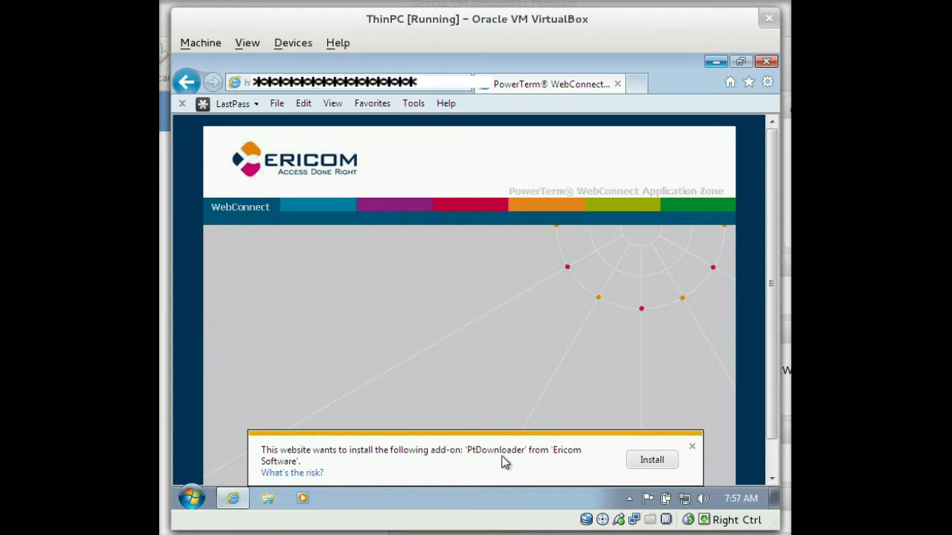
Install the PtDownloader add-on from Ericom Software and allow it to make changes and run outside Protected mode.
left_click(651, 461)
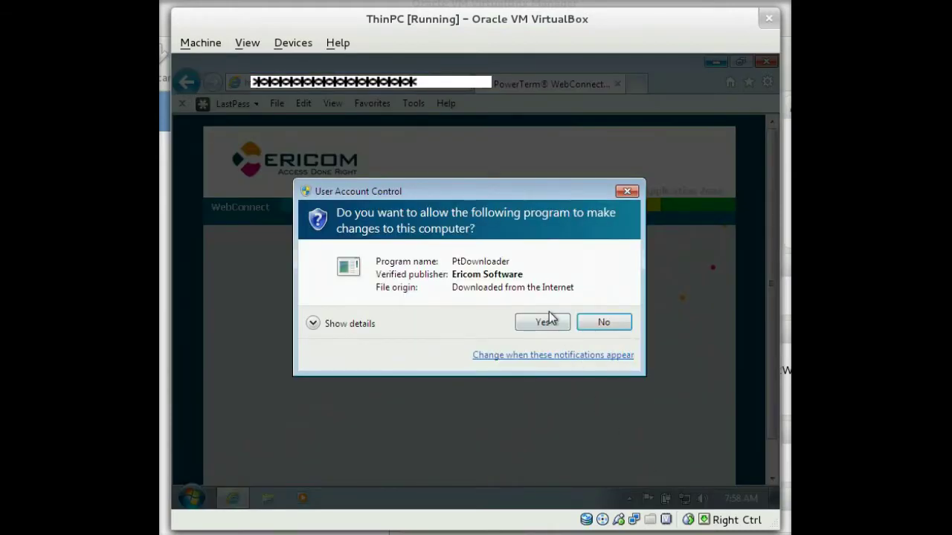
left_click(551, 321)
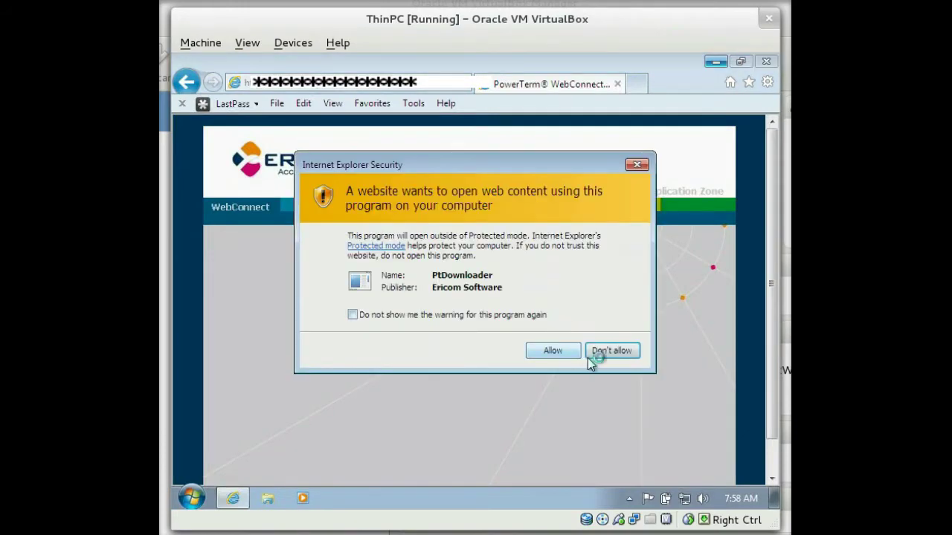
left_click(563, 353)
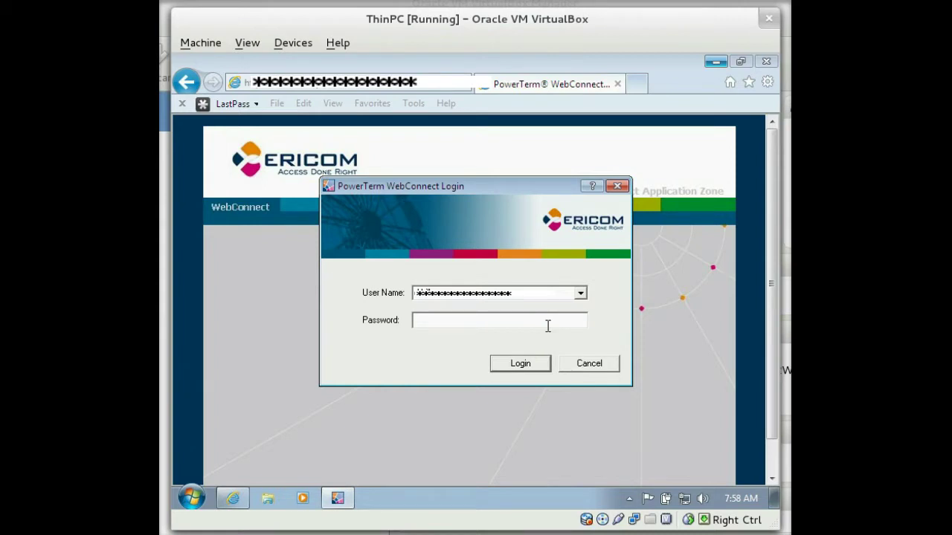
Try to log in to PowerTerm WebConnect with the account password.
type("**************")
left_click(523, 361)
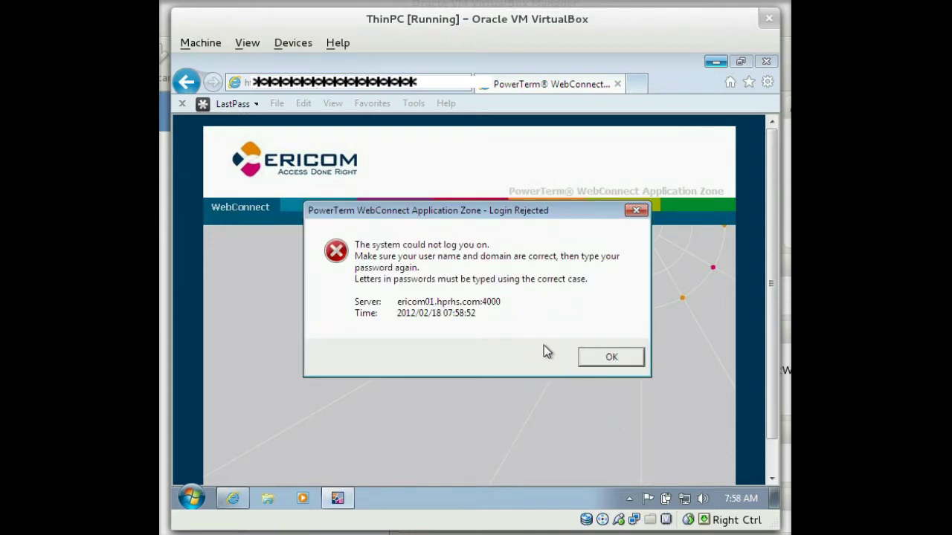
left_click(613, 362)
Paste the account password again, correct the user name and log in to PowerTerm WebConnect.
key("ctrl+v")
left_click(466, 319)
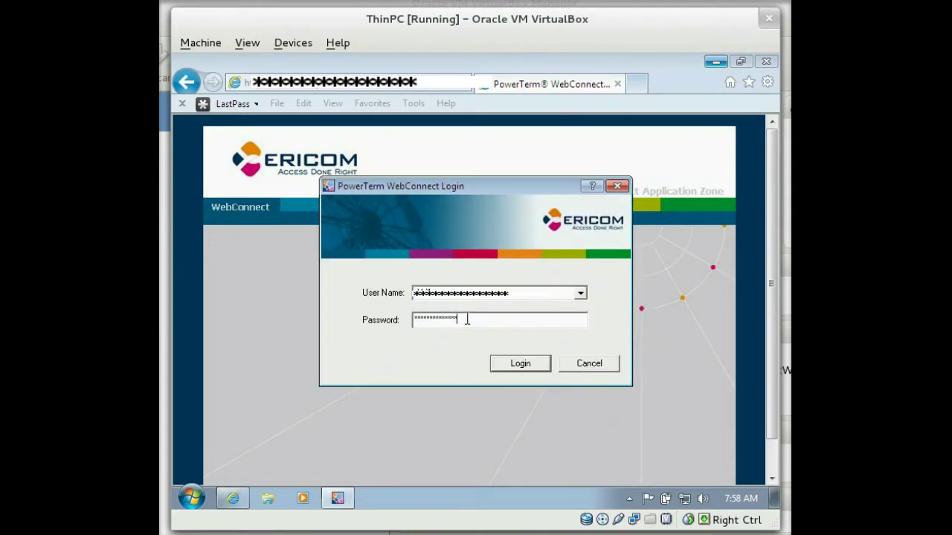
left_click_drag(453, 298, 329, 293)
key("Left")
left_click(544, 364)
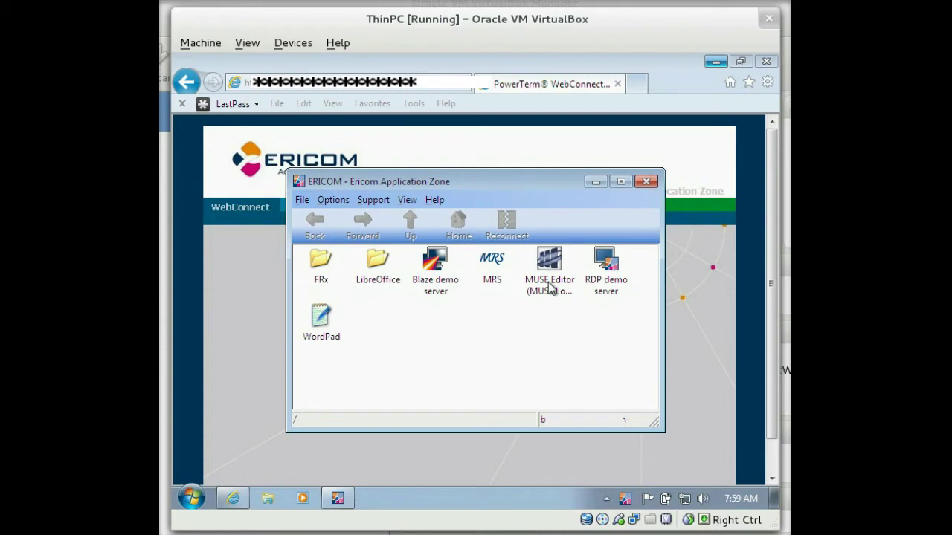
Launch LibreOffice Calc from the LibreOffice folder of the Application Zone.
double_click(377, 269)
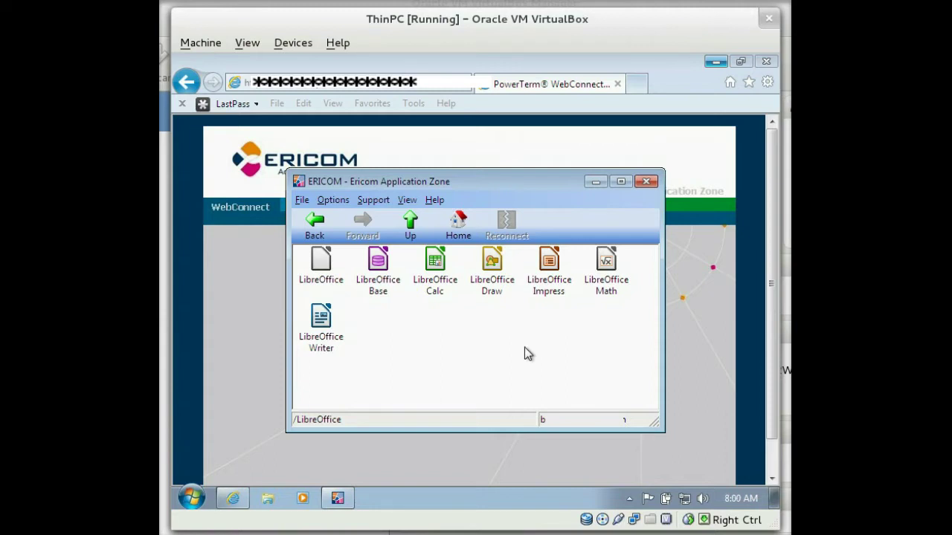
double_click(435, 268)
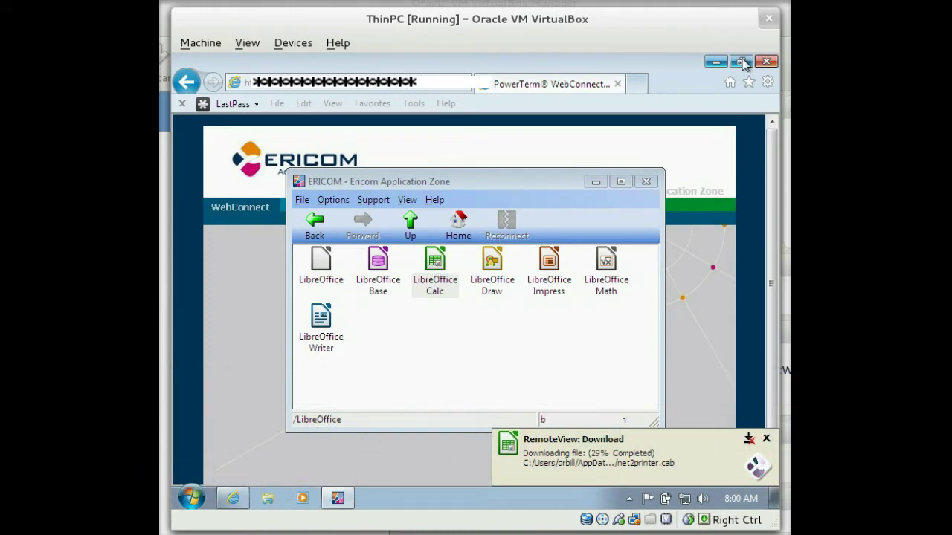
Uncover the desktop shortcuts behind the browser and Application Zone windows, and examine the LibreOffice entries among all installed programs.
left_click(716, 62)
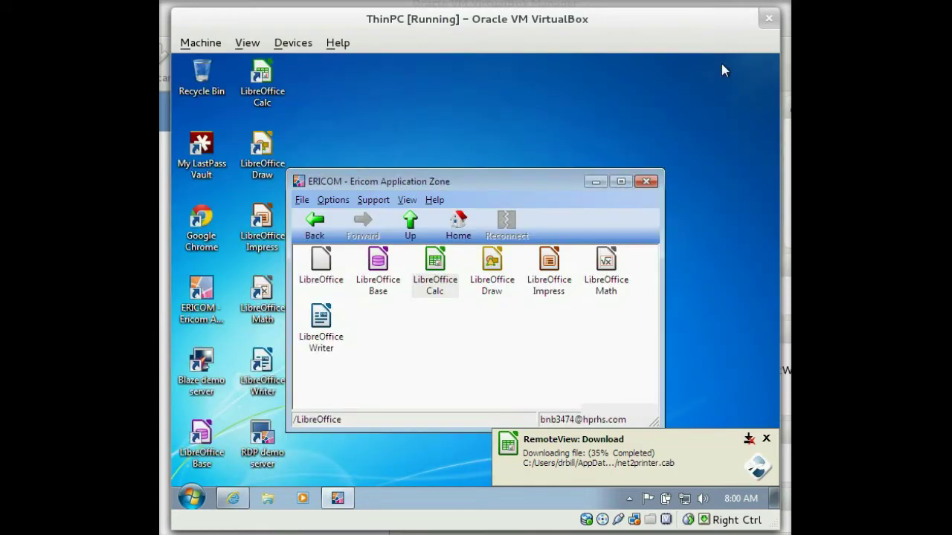
left_click_drag(490, 185, 573, 110)
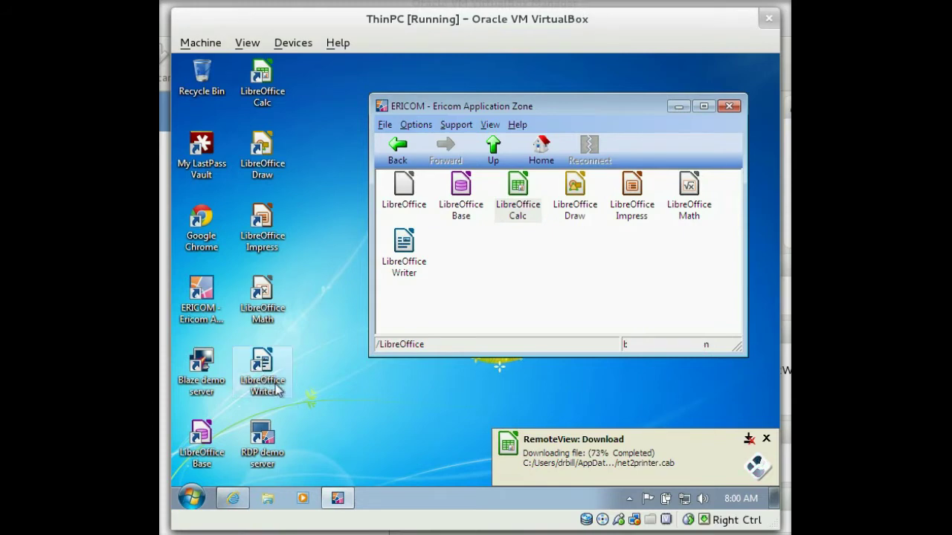
left_click(192, 503)
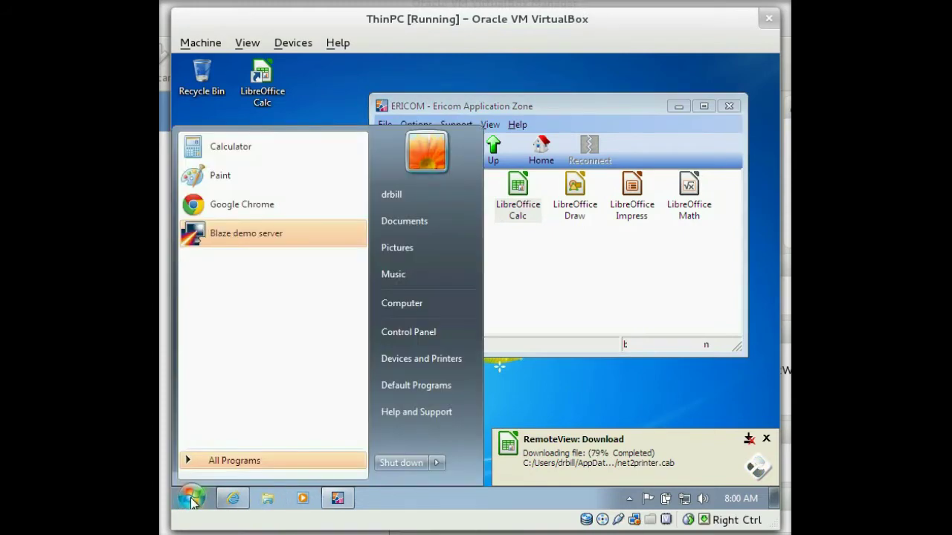
left_click(237, 461)
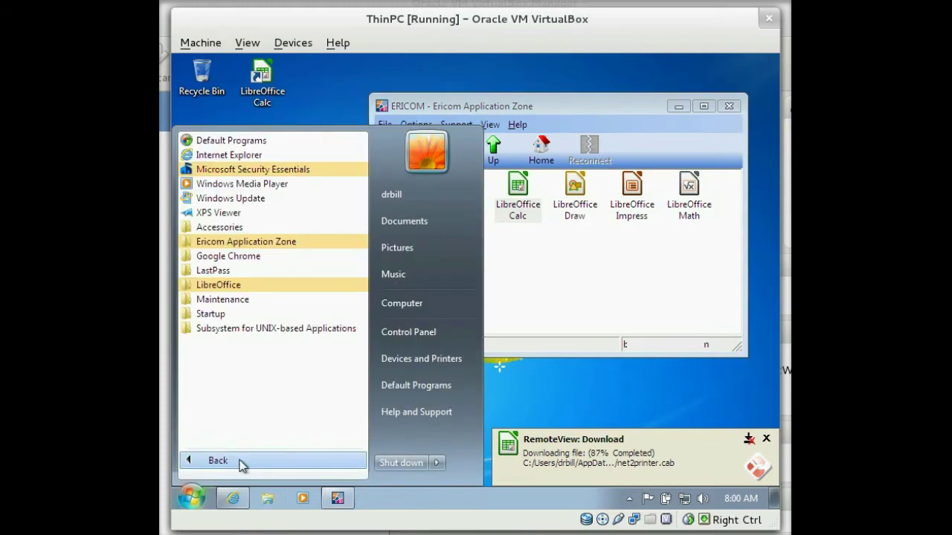
left_click(232, 288)
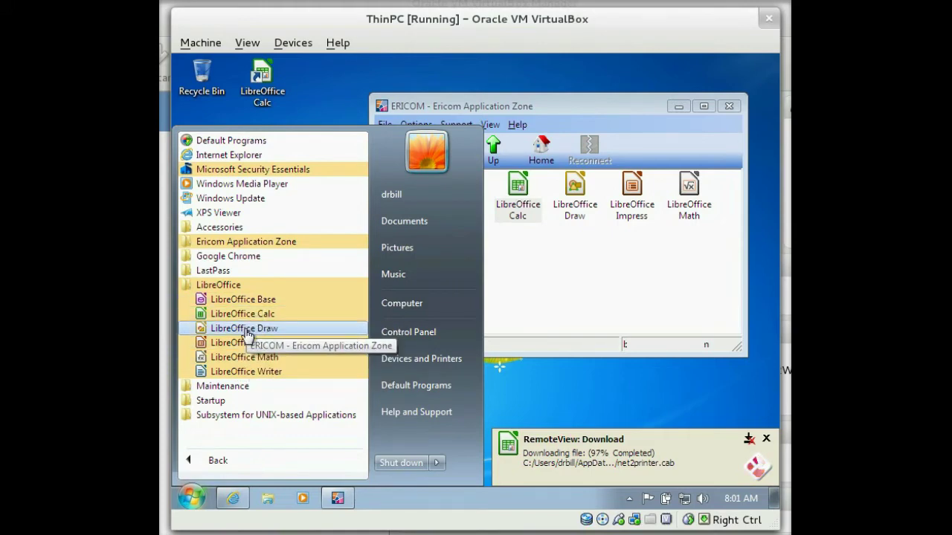
left_click(619, 392)
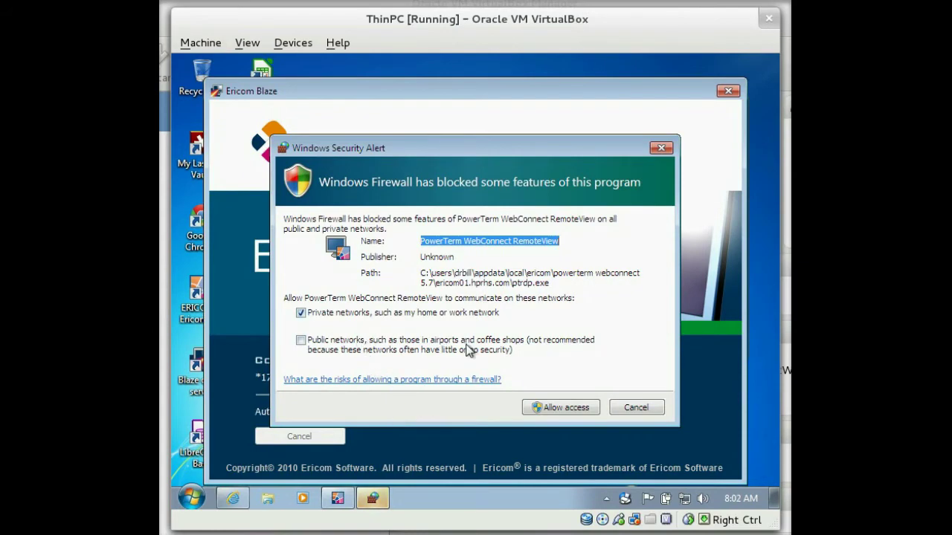
Allow PowerTerm WebConnect RemoteView through Windows Firewall on private networks.
left_click(569, 407)
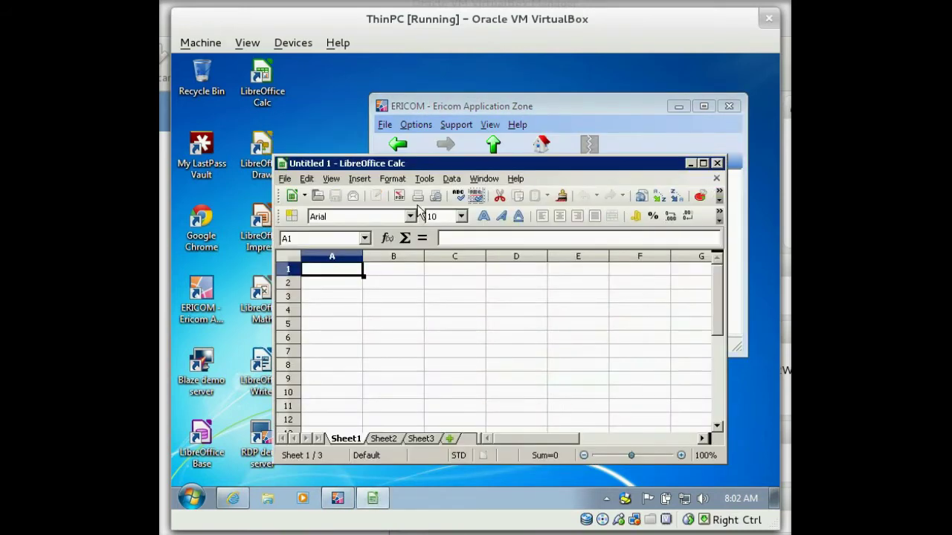
Enlarge the LibreOffice Calc window over most of the desktop and close it.
left_click(281, 164)
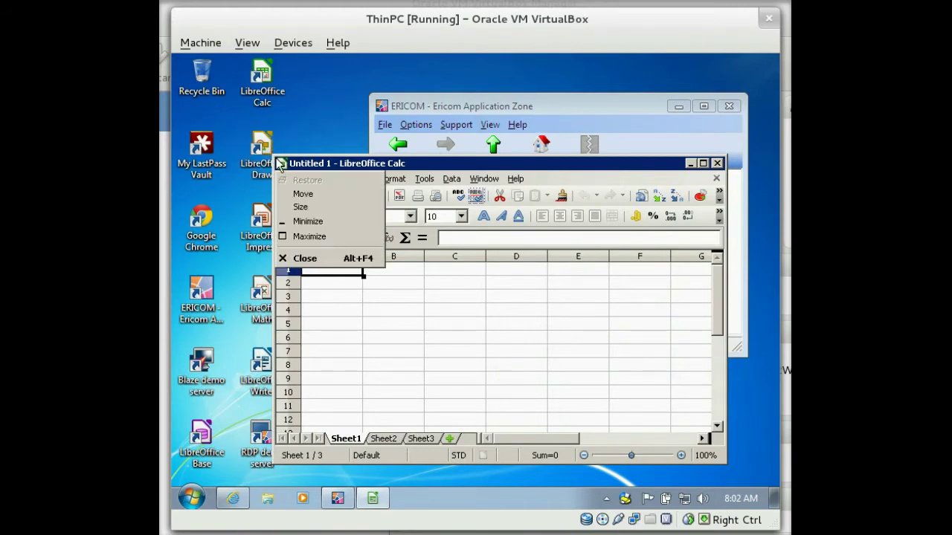
left_click(309, 165)
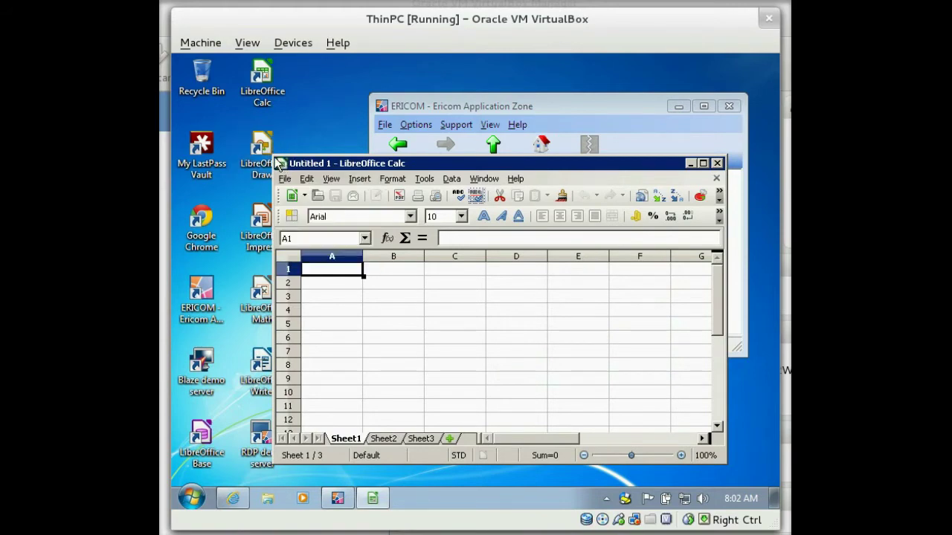
left_click_drag(270, 154, 195, 62)
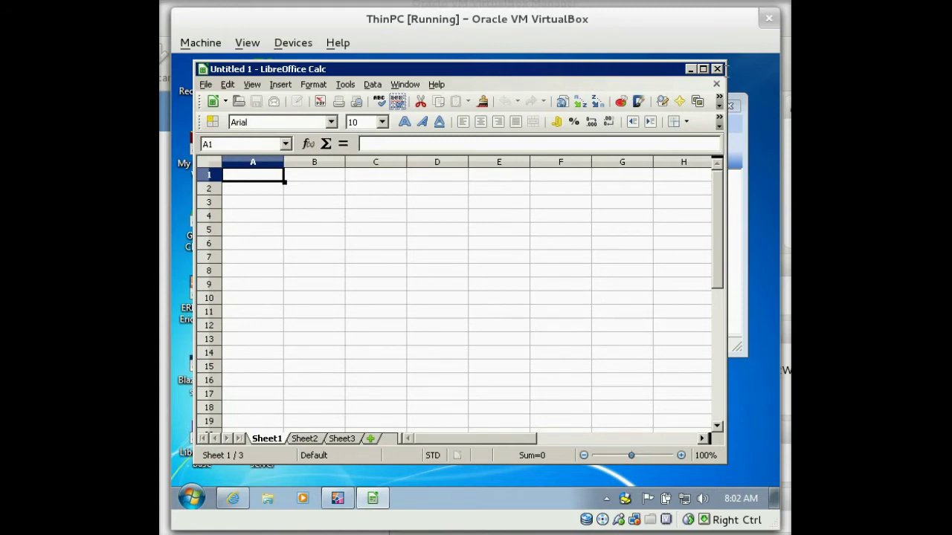
left_click(718, 69)
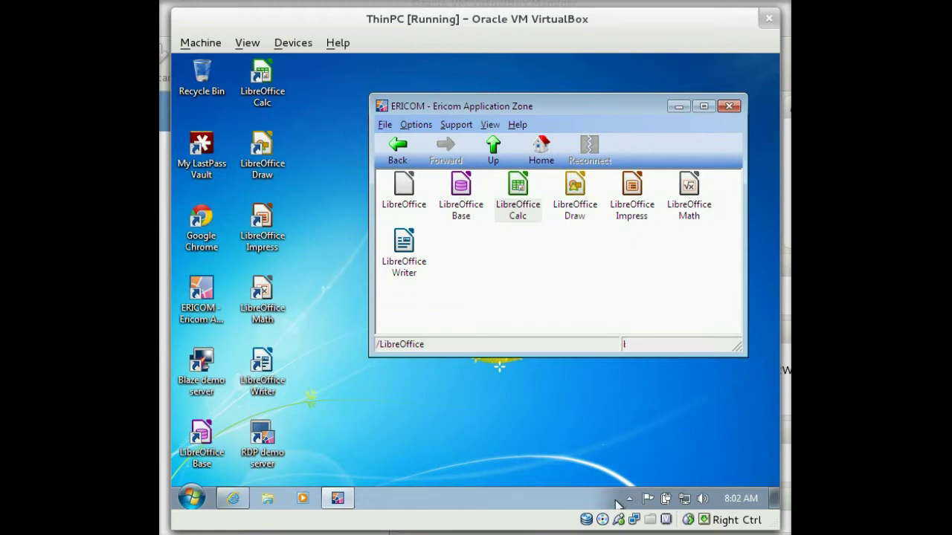
Examine the published applications offered by the Ericom notification icon, including its LibreOffice group.
left_click(629, 499)
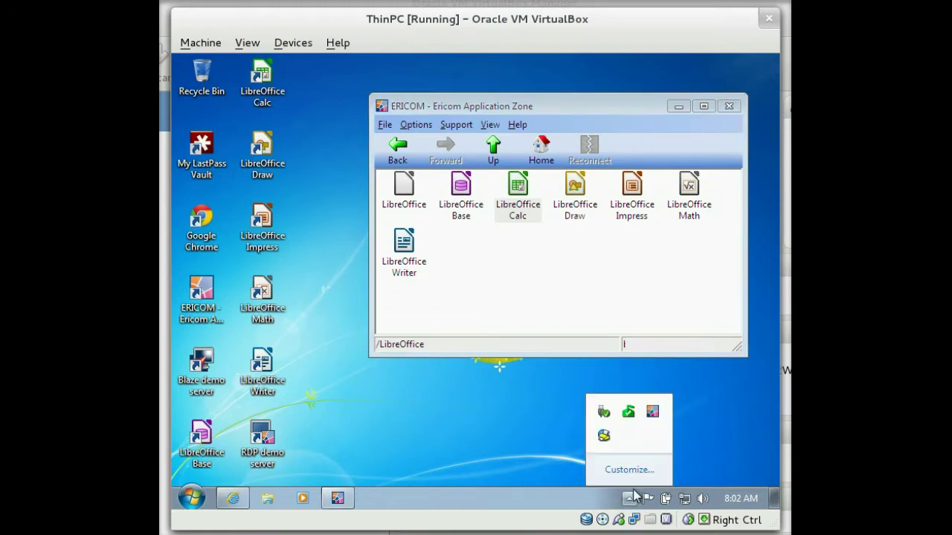
left_click(653, 414)
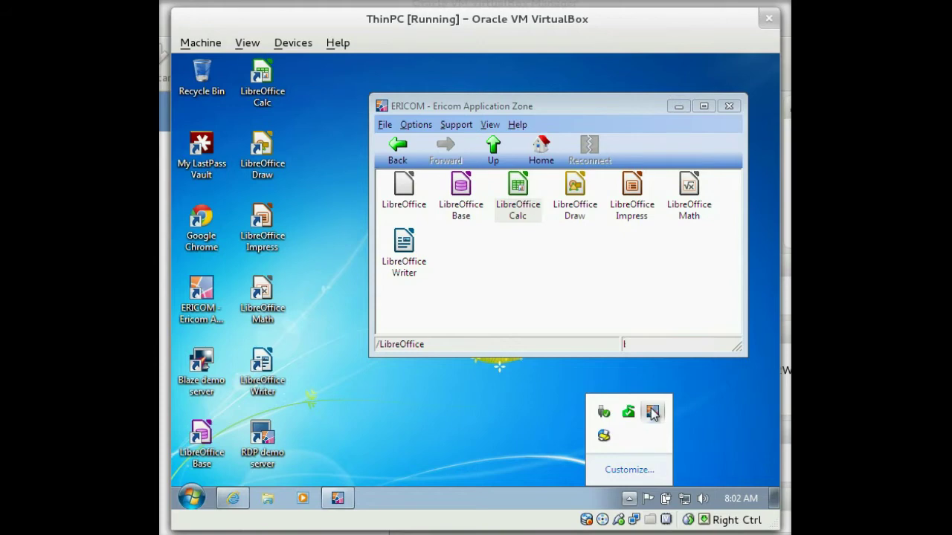
right_click(653, 415)
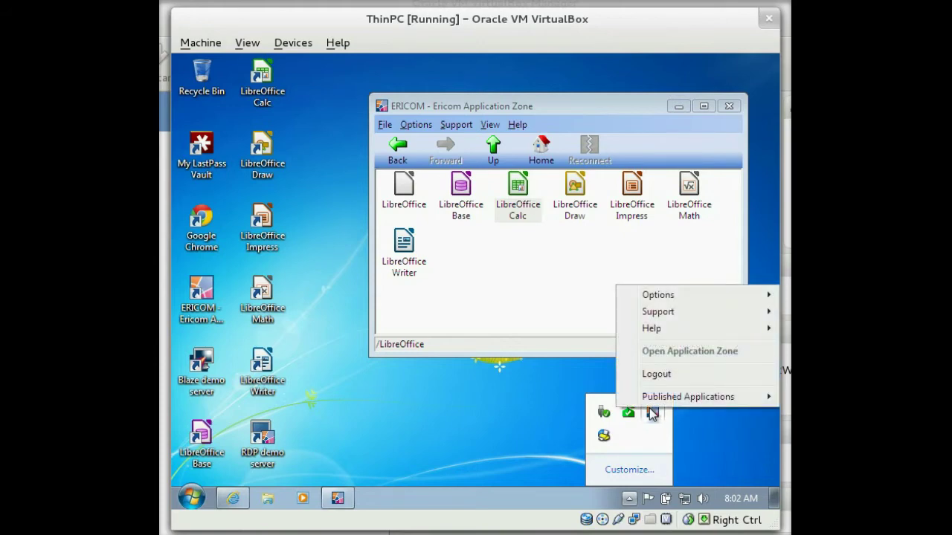
mouse_move(681, 406)
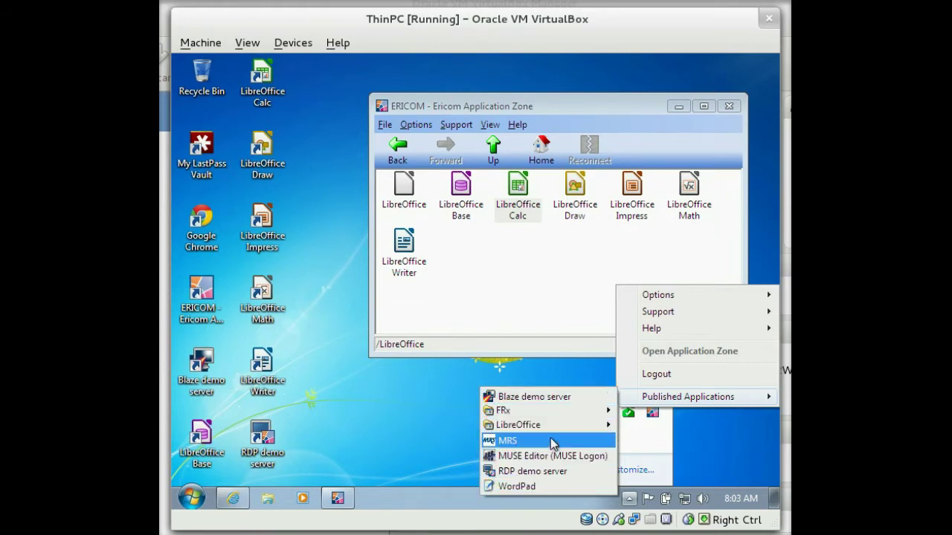
mouse_move(556, 430)
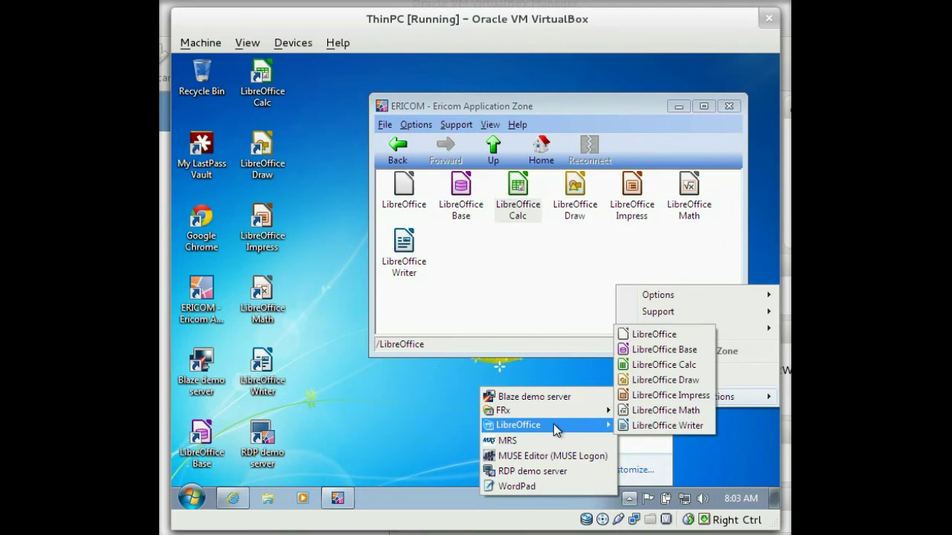
left_click(454, 393)
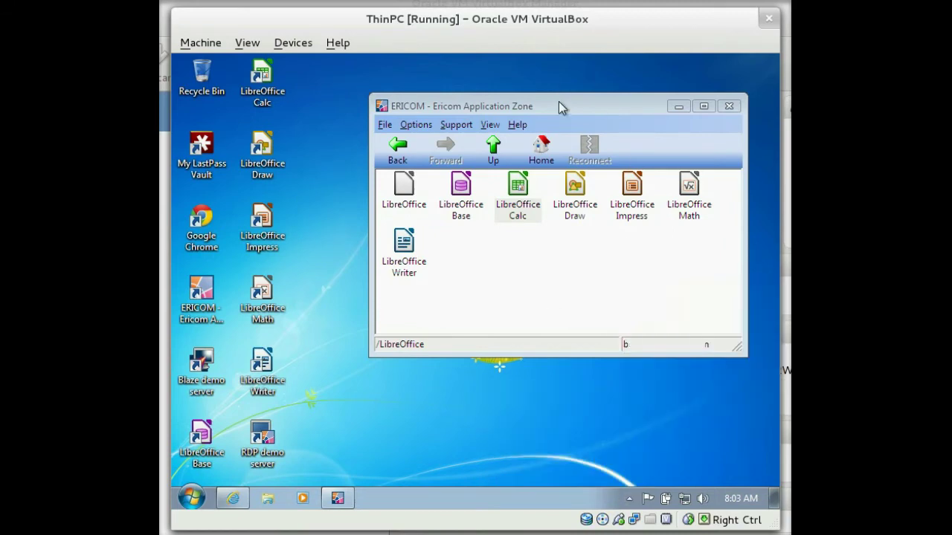
Move the Application Zone window and launch LibreOffice Calc from its desktop shortcut.
left_click_drag(564, 107, 502, 79)
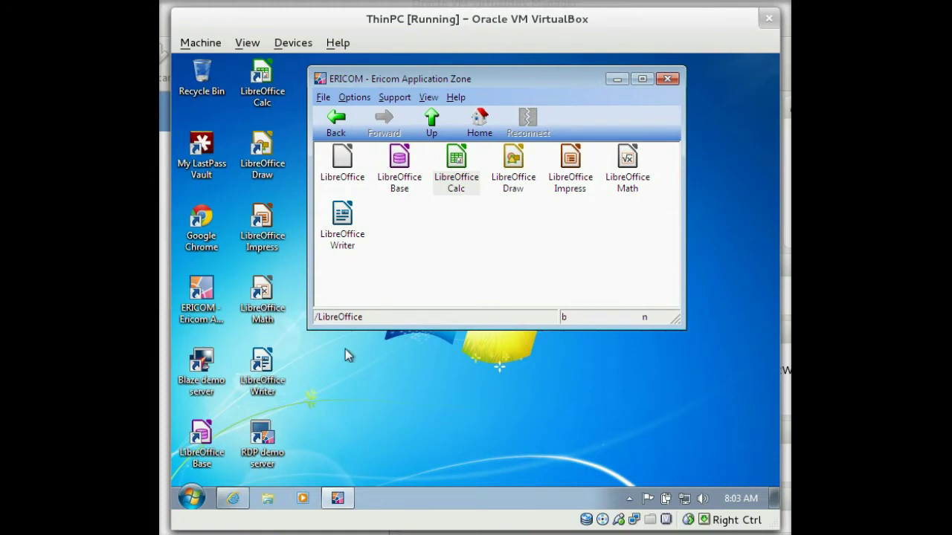
double_click(264, 82)
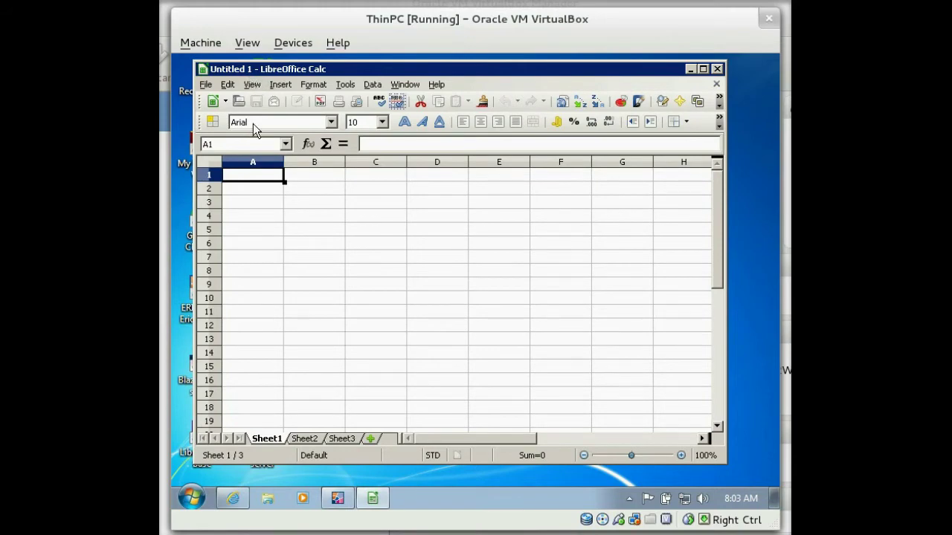
Examine the My Documents files that Calc can open, without opening any, and exit Calc.
left_click(204, 85)
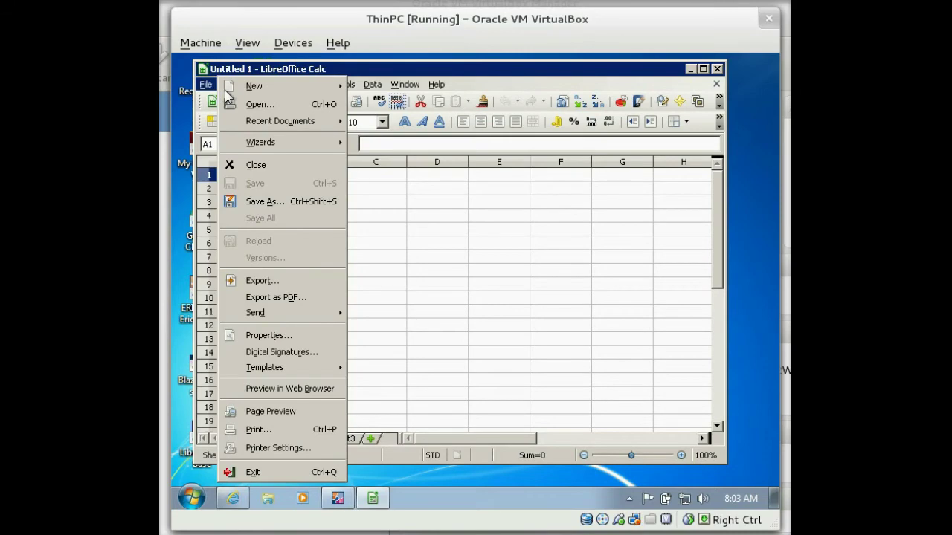
left_click(252, 104)
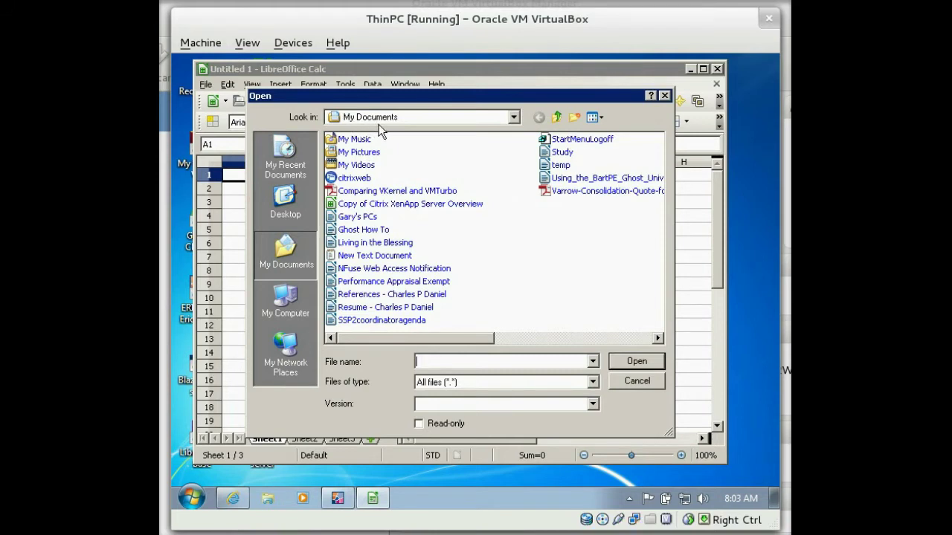
left_click(646, 383)
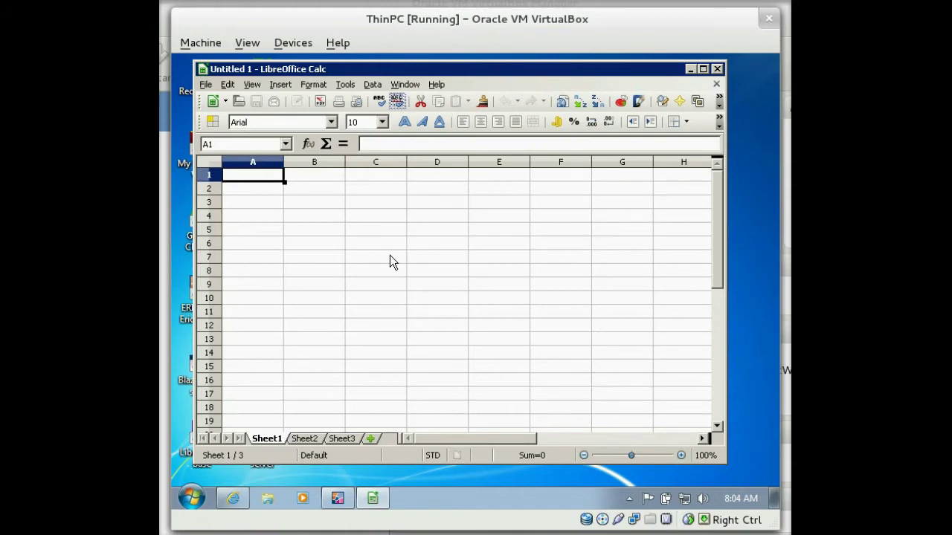
left_click(205, 86)
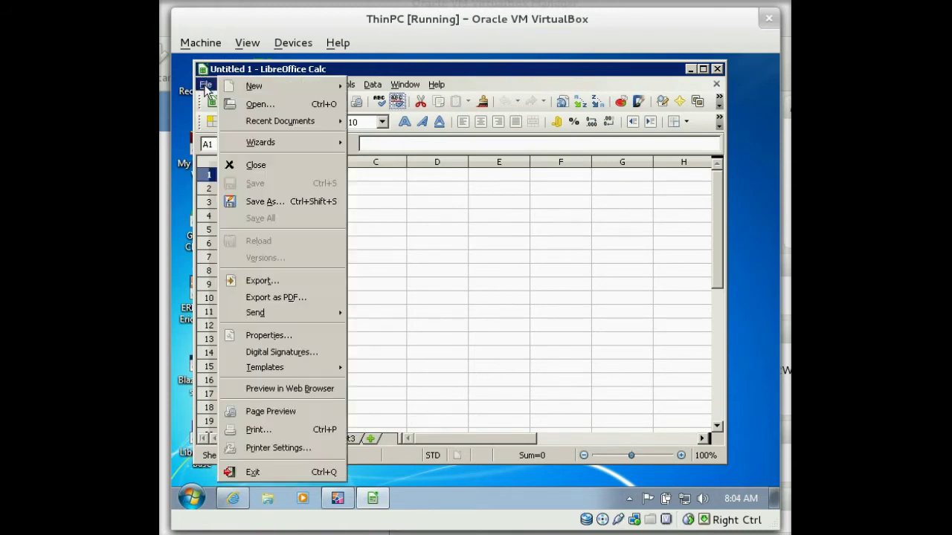
left_click(269, 473)
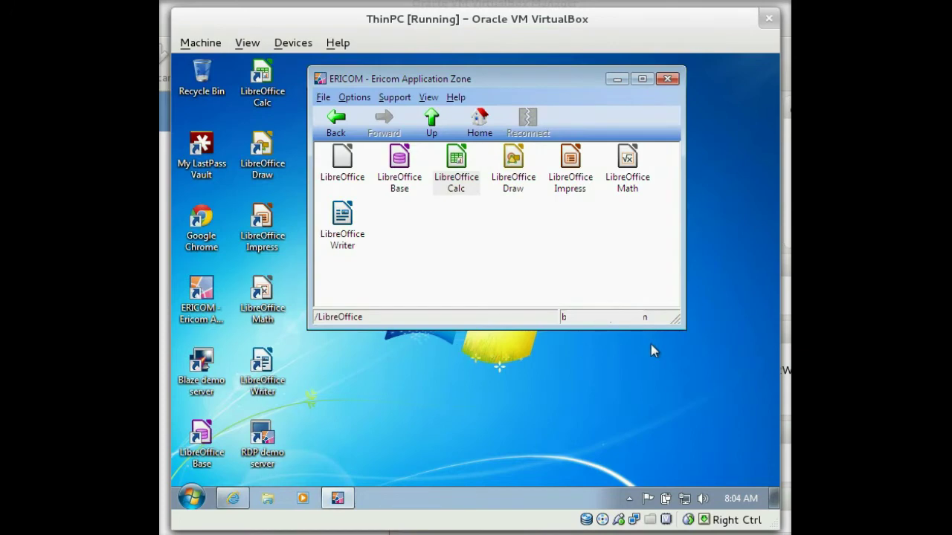
Enlarge the Application Zone window and launch MUSE Editor (MUSE Logon) from its top-level folder.
left_click_drag(684, 327, 740, 338)
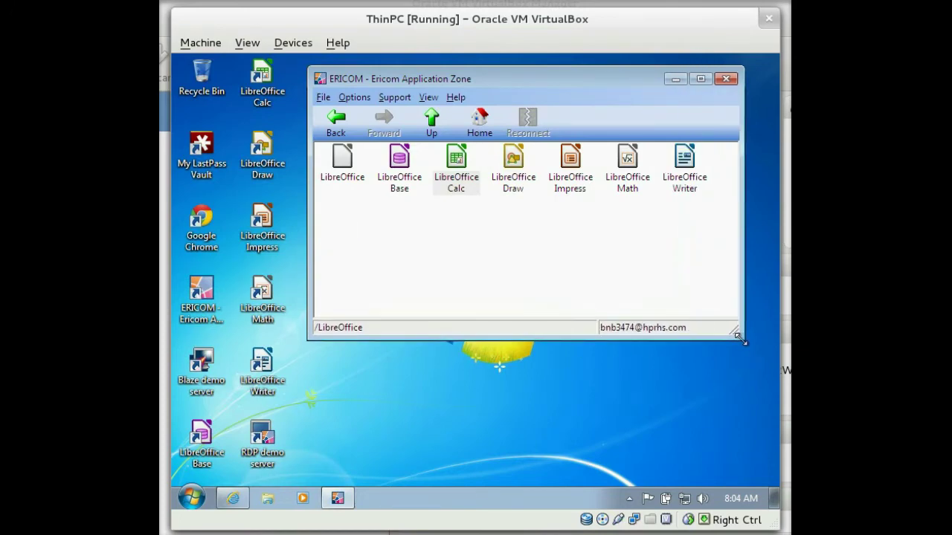
left_click(430, 125)
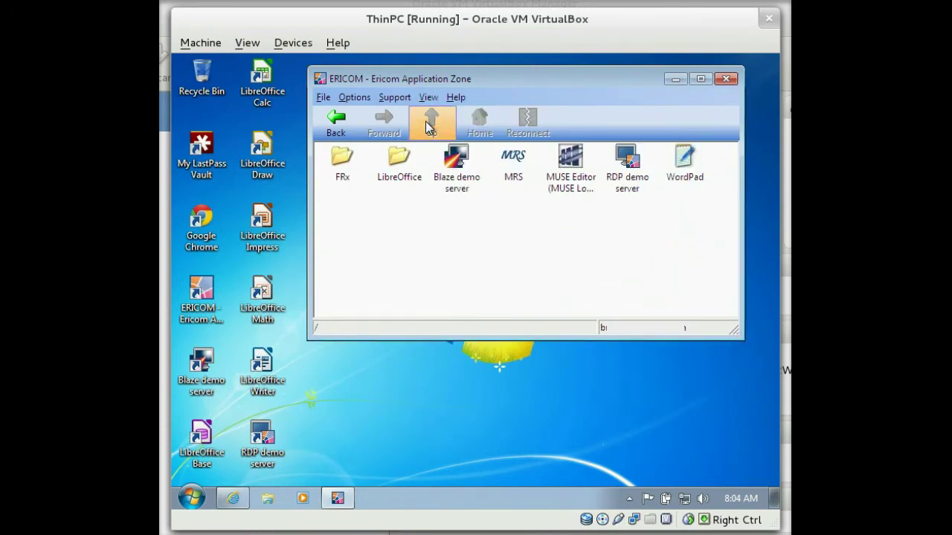
left_click_drag(558, 77, 513, 79)
double_click(532, 181)
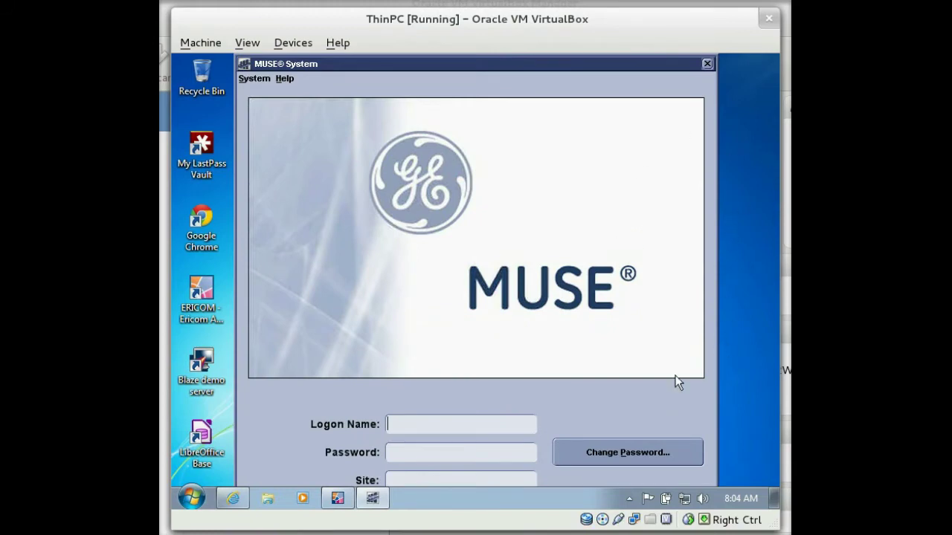
Close the MUSE System window and launch the Blaze demo server from the Application Zone.
left_click(246, 64)
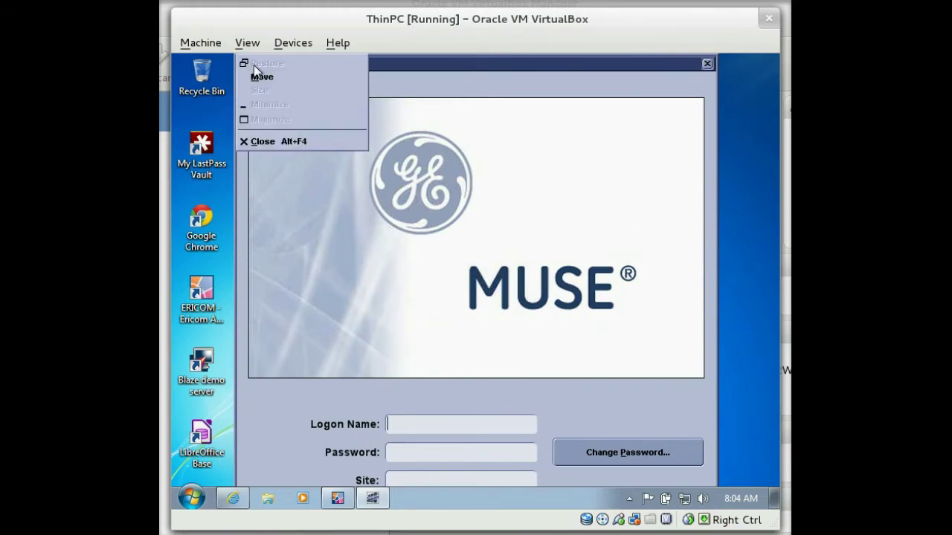
left_click(308, 142)
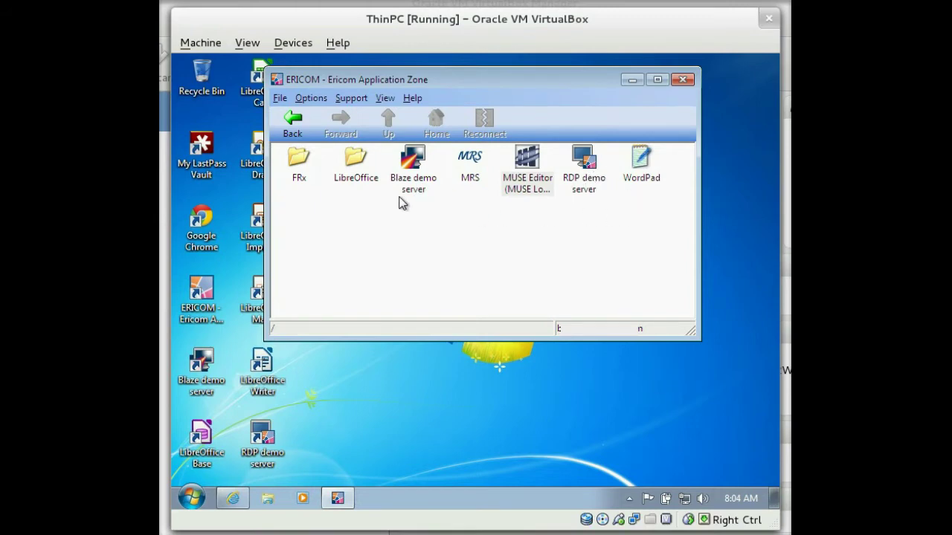
double_click(414, 160)
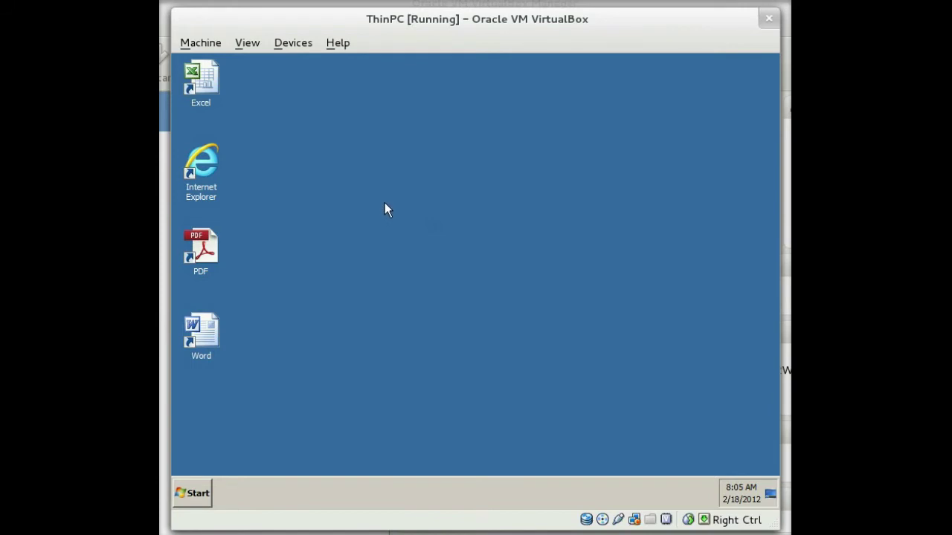
Log off from the Blaze demo server session and close the Application Zone window.
left_click(197, 493)
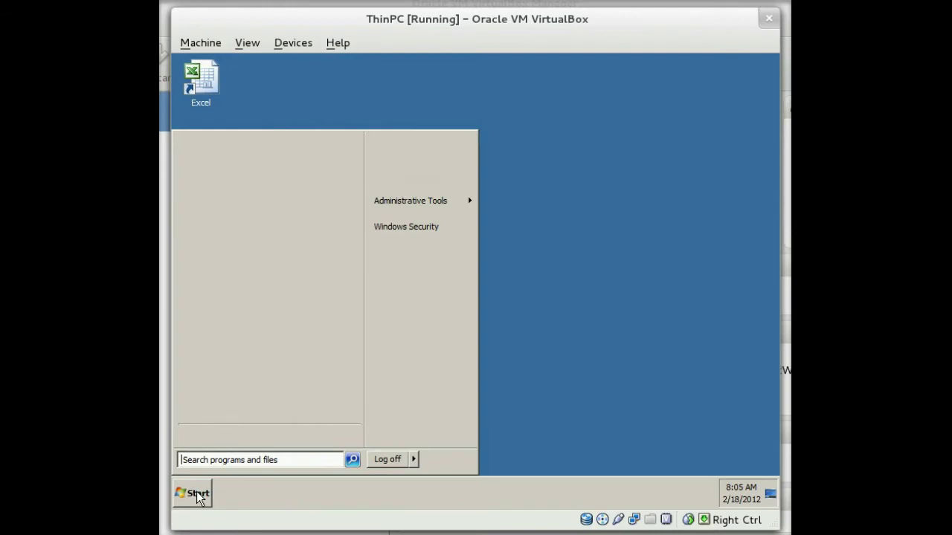
left_click(394, 460)
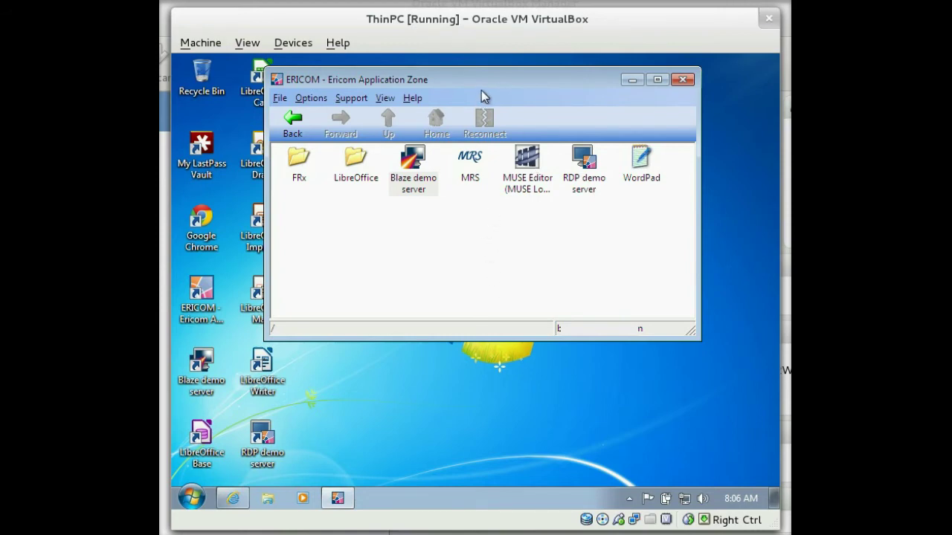
left_click(683, 80)
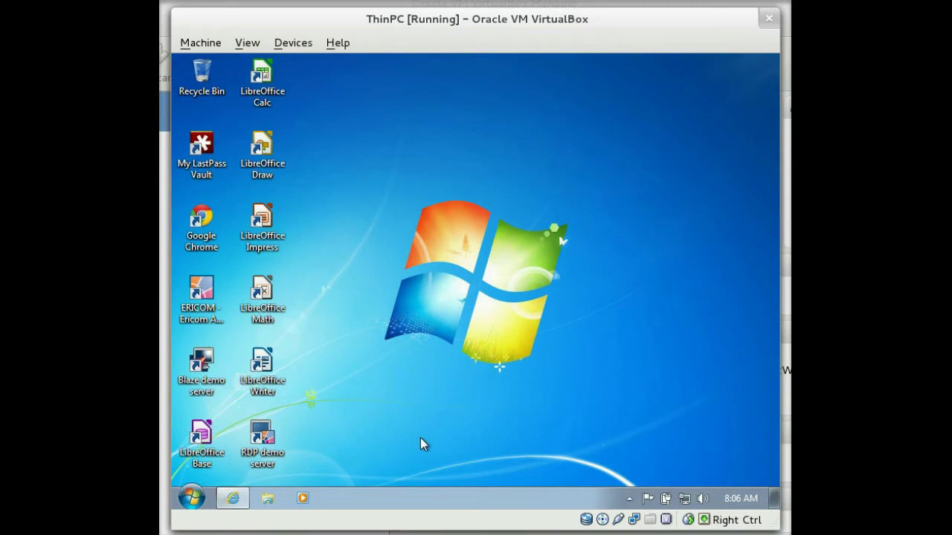
Launch LibreOffice Writer from the Ericom notification icon's published applications and close it without entering any text.
left_click(629, 498)
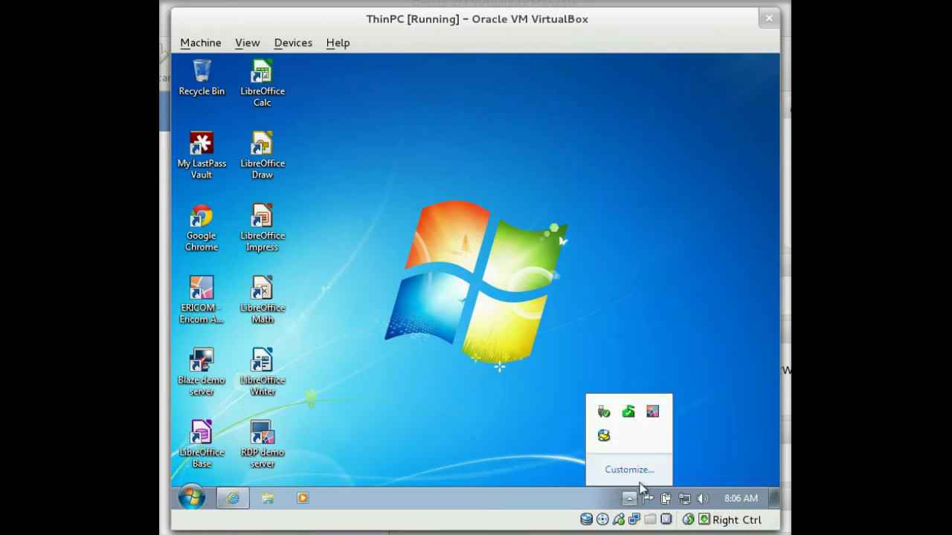
right_click(655, 412)
mouse_move(680, 400)
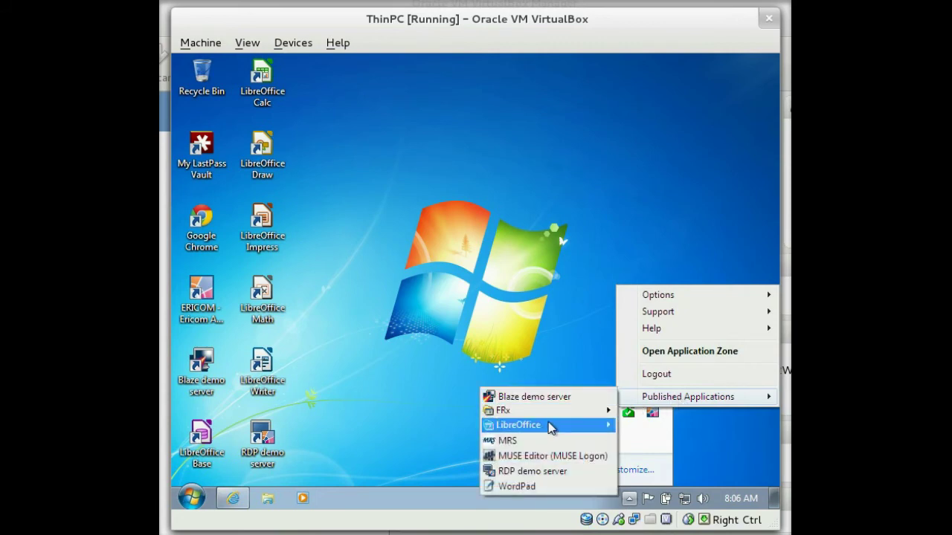
mouse_move(576, 424)
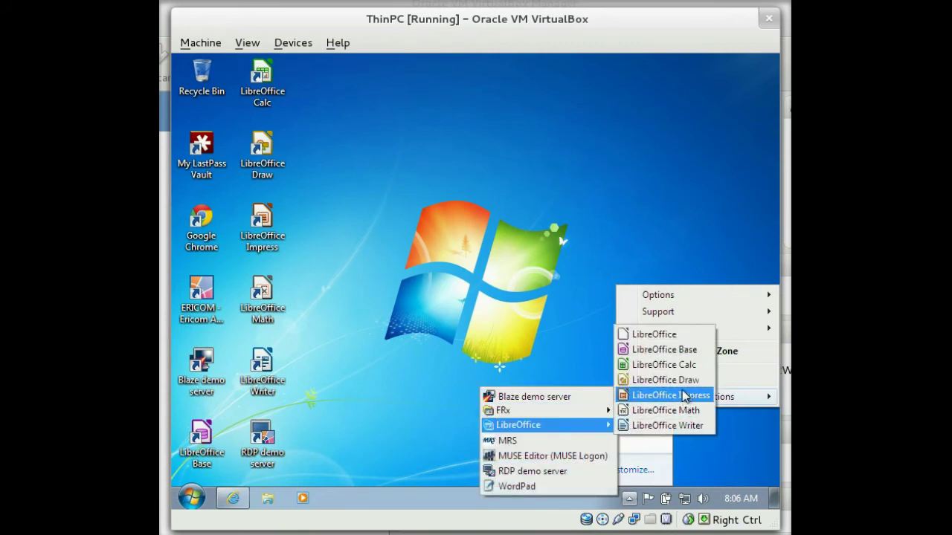
left_click(678, 427)
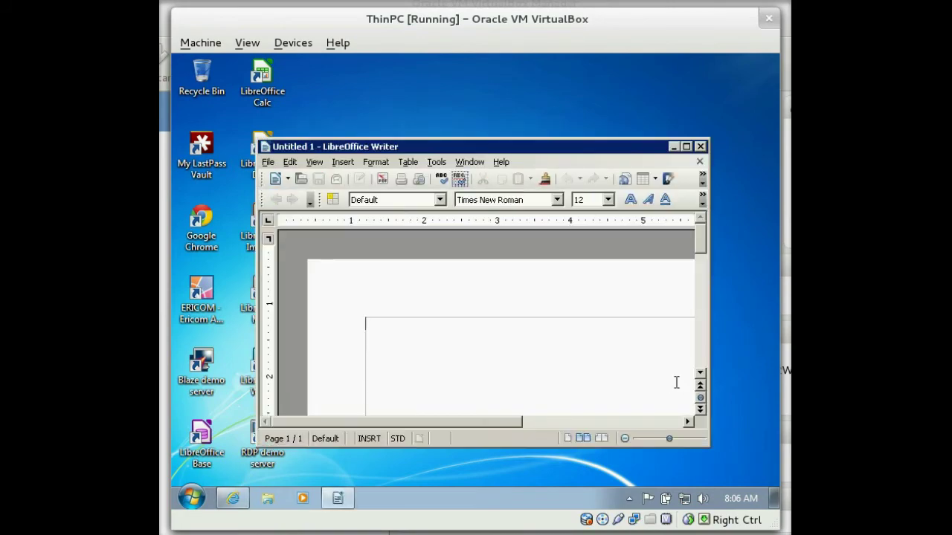
left_click_drag(512, 421, 407, 452)
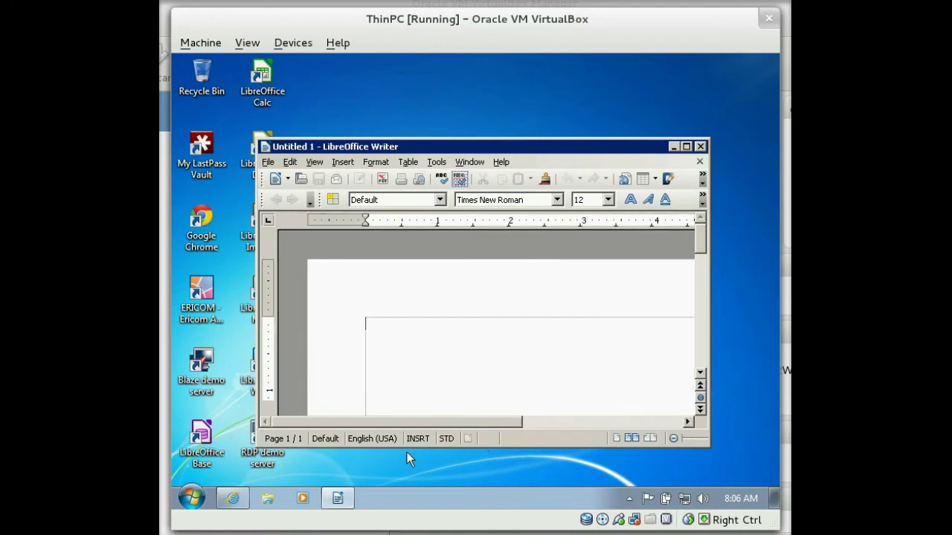
left_click(701, 147)
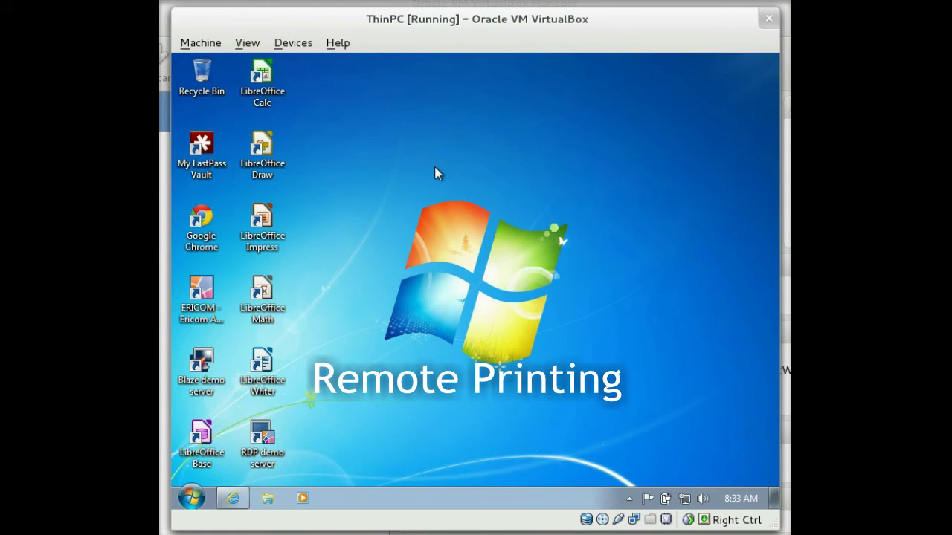
Check the hidden notification icons and launch LibreOffice Calc from its desktop shortcut.
left_click(630, 501)
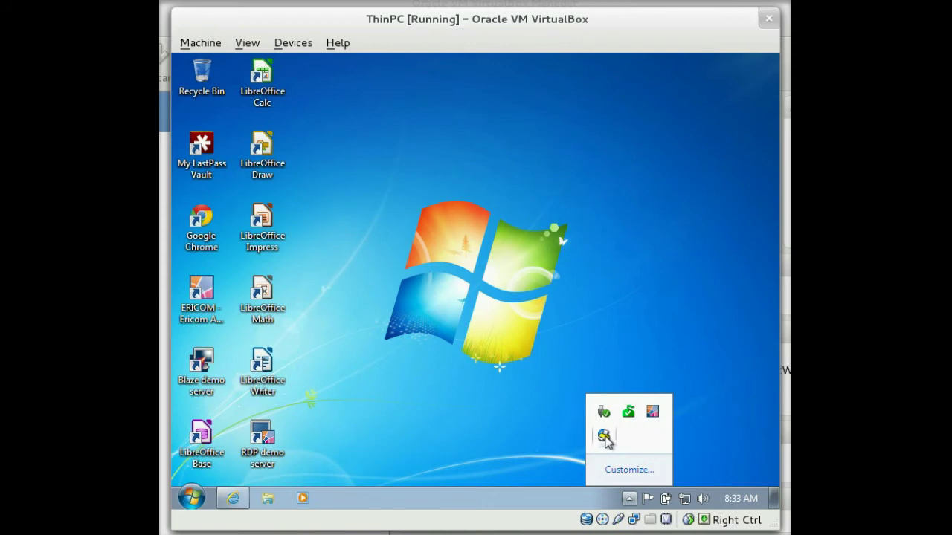
left_click(484, 431)
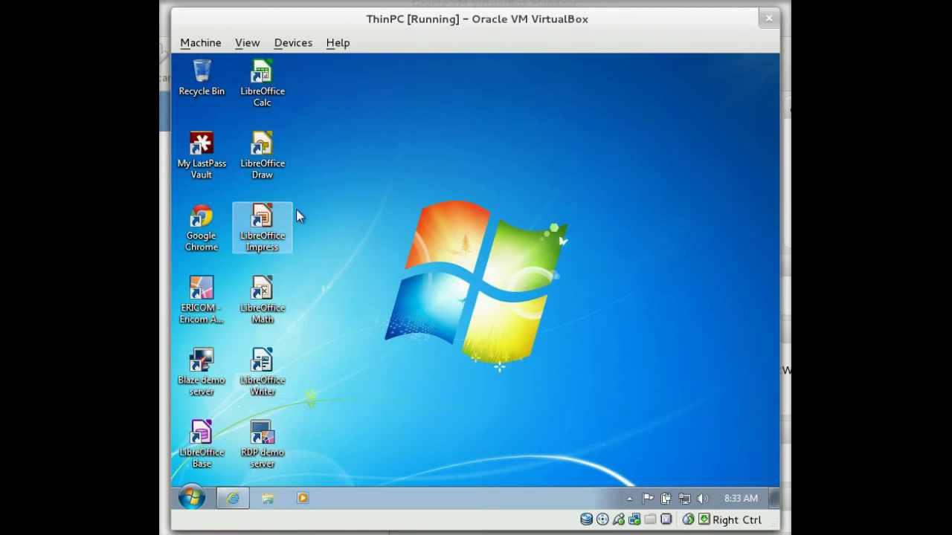
left_click(267, 95)
double_click(267, 95)
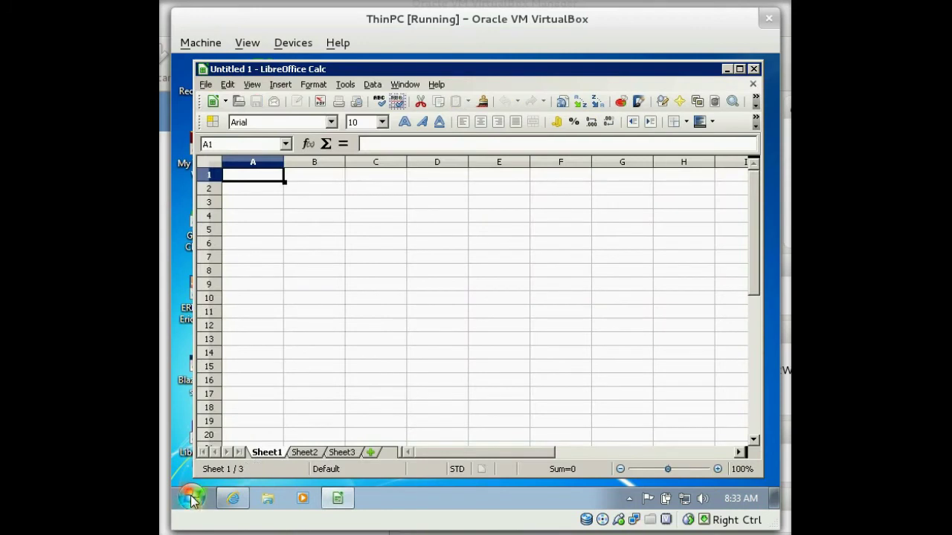
View the file and print commands available for the blank Calc spreadsheet and close Calc.
left_click(205, 85)
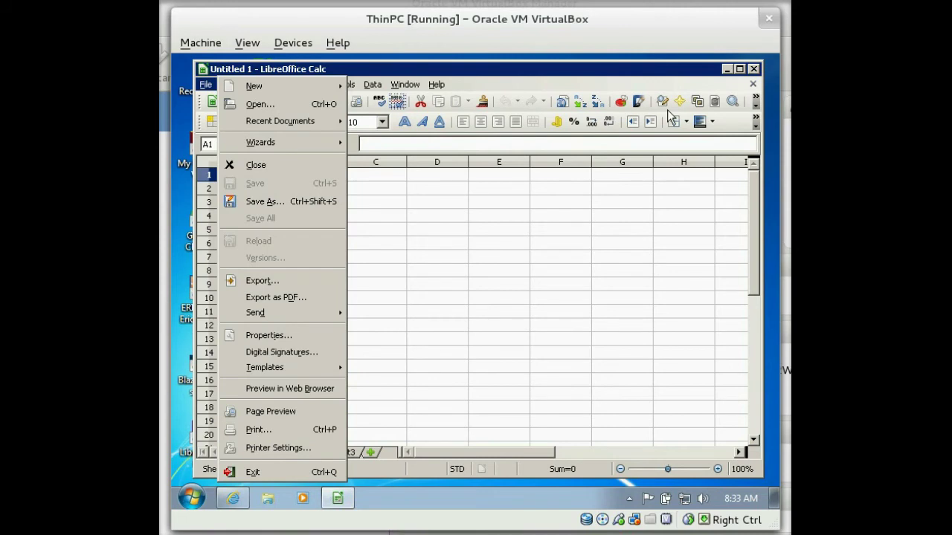
left_click(758, 225)
left_click(755, 69)
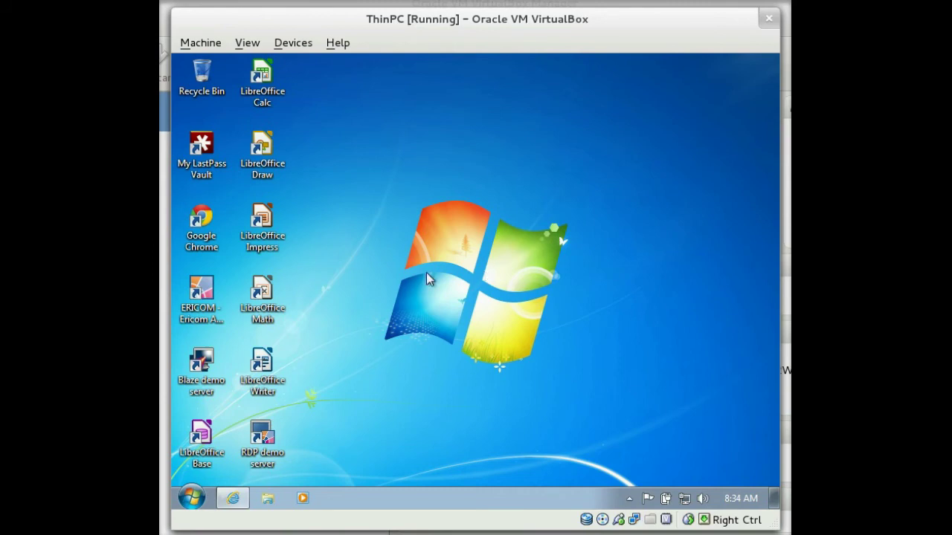
Examine the Start menu entries and the hidden notification icons of the ThinPC desktop without opening any.
left_click(192, 498)
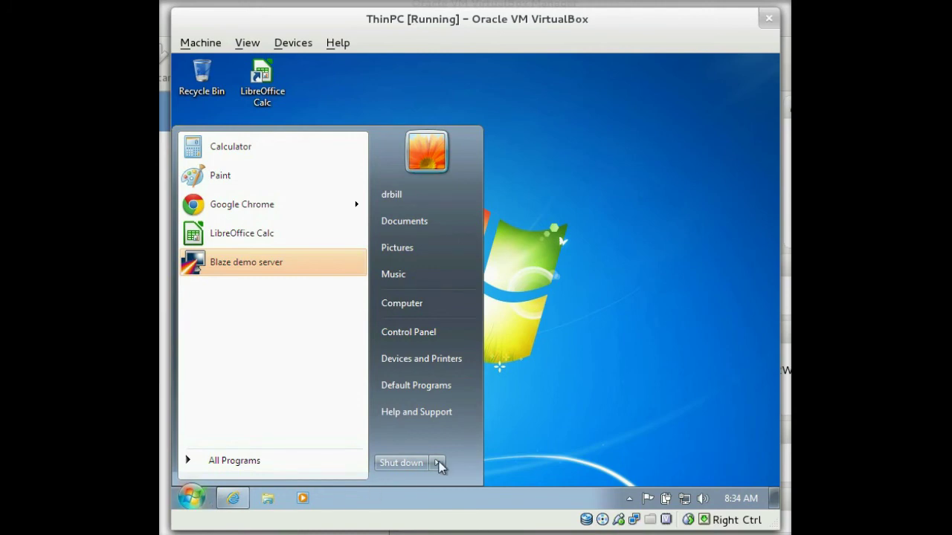
left_click(533, 369)
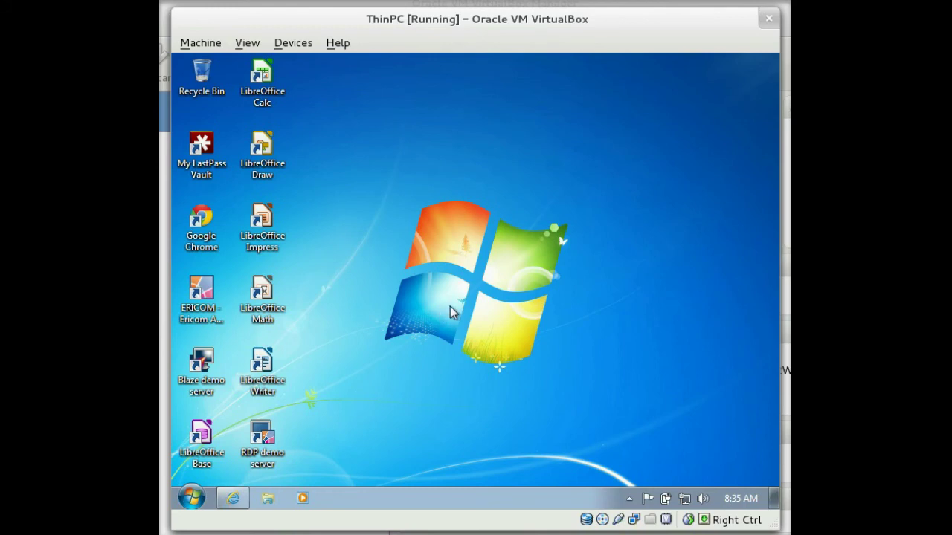
left_click(629, 499)
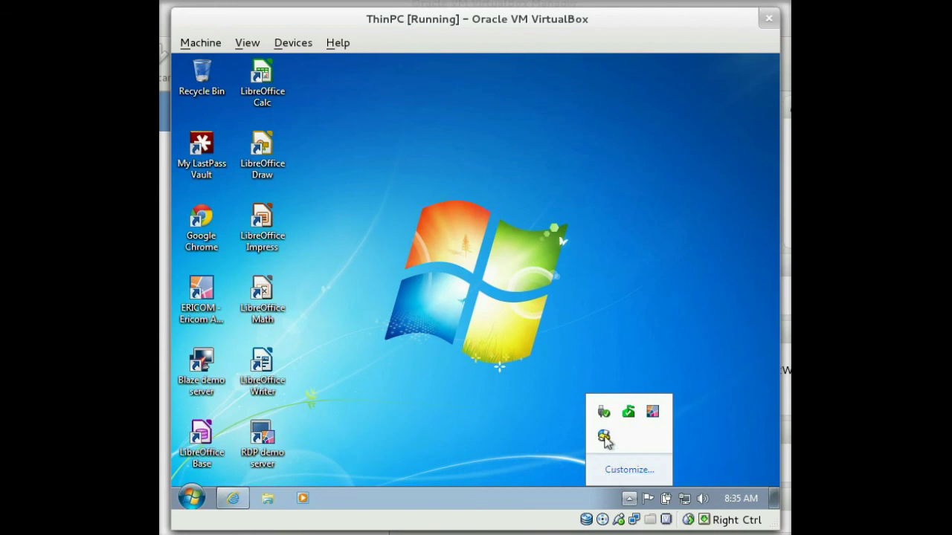
left_click(573, 171)
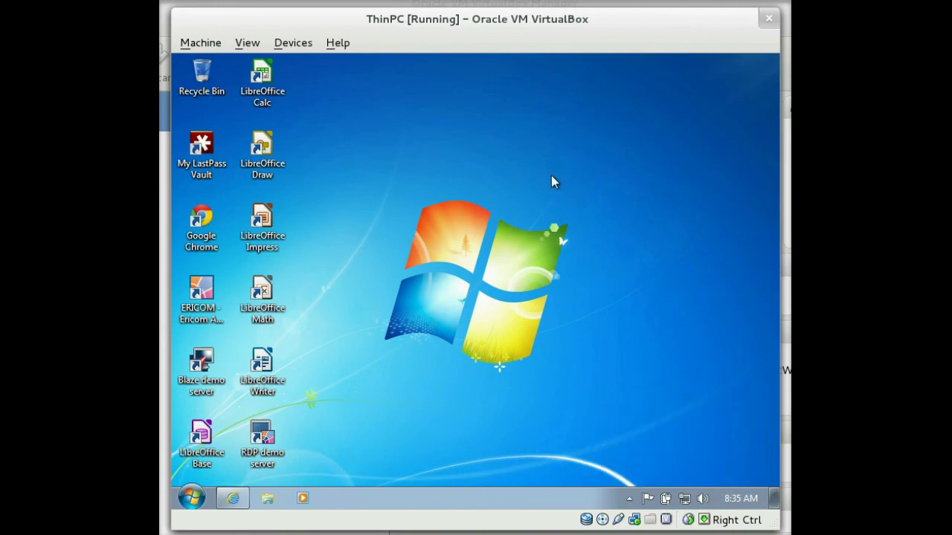